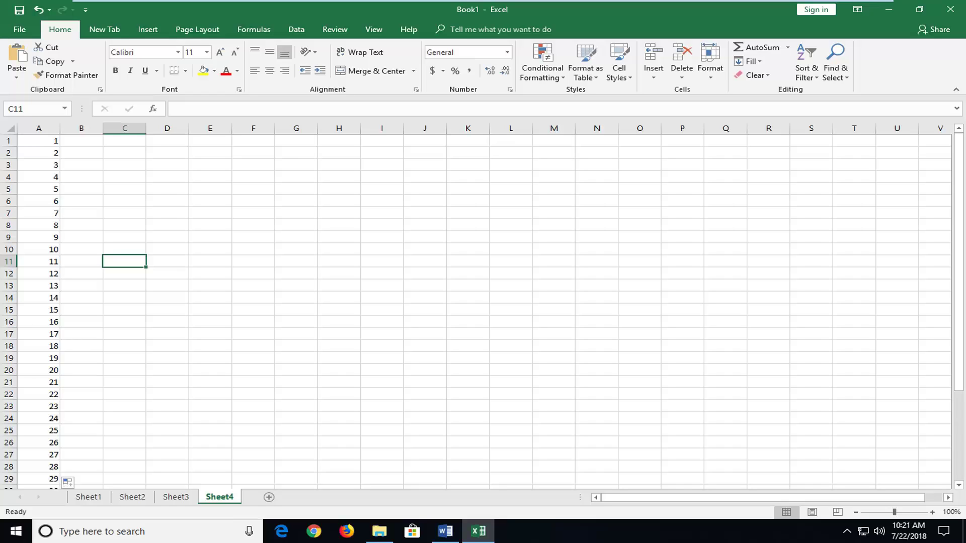
Step: Select all of column A, which holds the numbers 1 to 39
{"action": "left_click", "coordinate": [249, 277]}
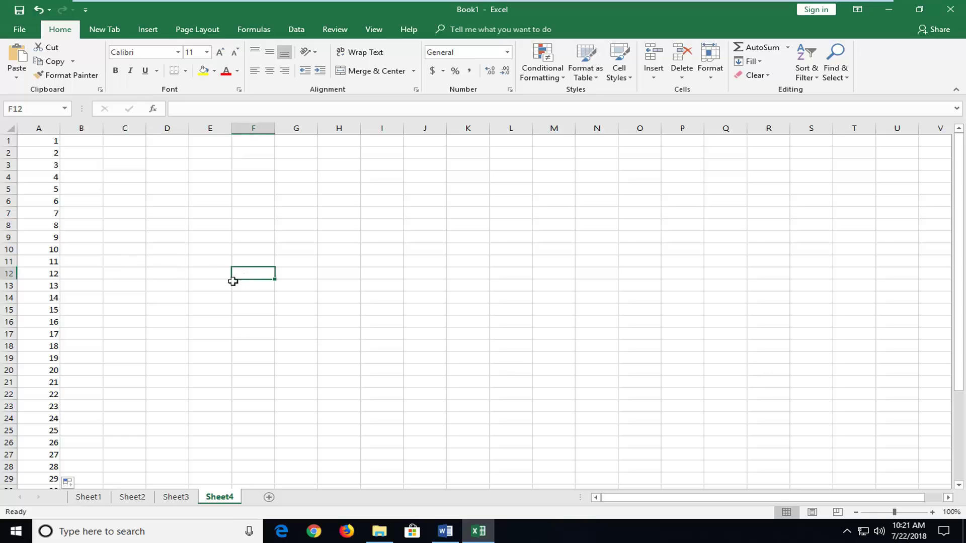
{"action": "left_click", "coordinate": [84, 166]}
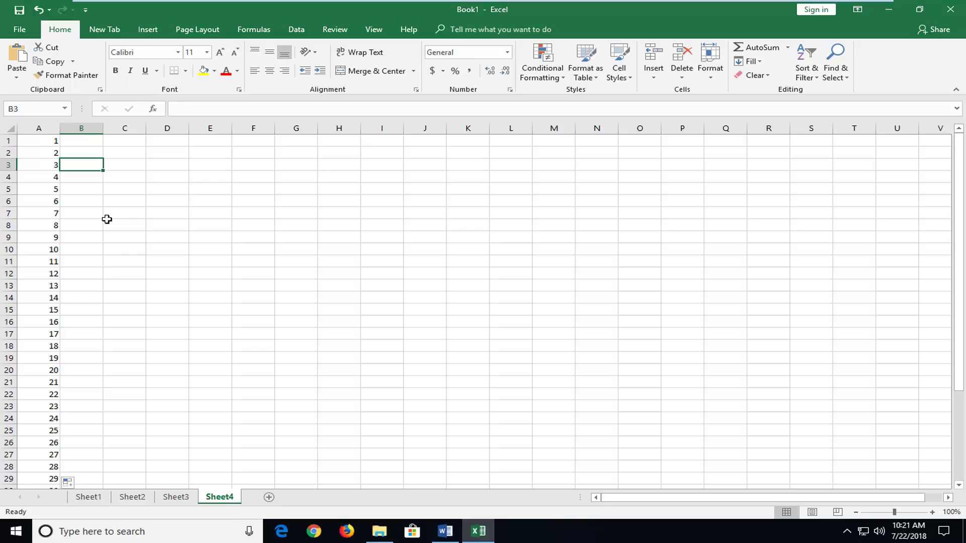
{"action": "left_click", "coordinate": [54, 130]}
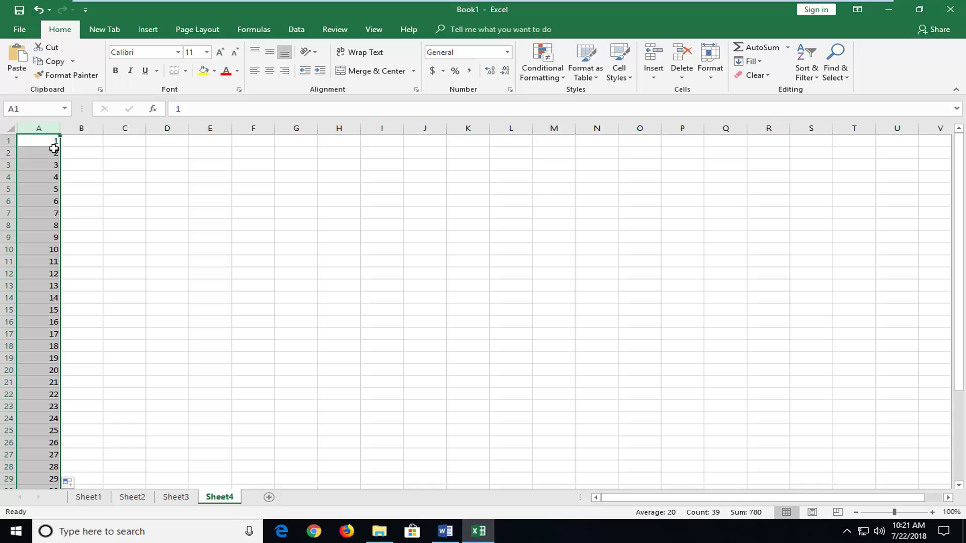
Step: Open Format Cells for column A from its header's shortcut menu and centre the dialog
{"action": "right_click", "coordinate": [46, 164]}
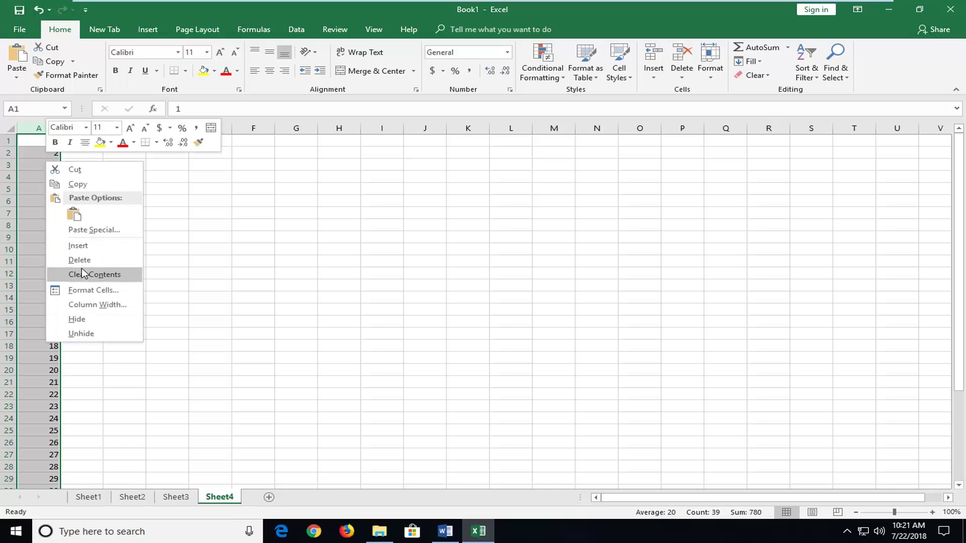
{"action": "left_click", "coordinate": [96, 291]}
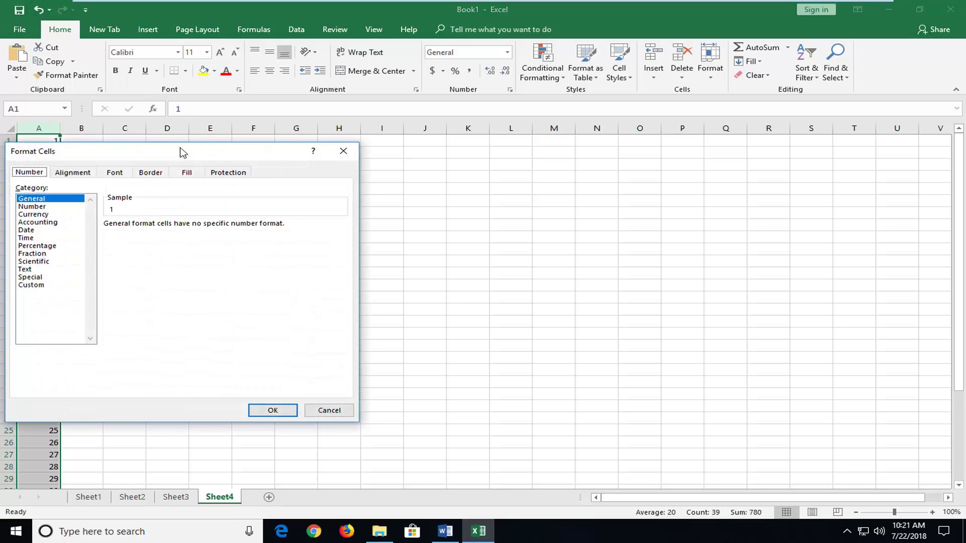
{"action": "left_click_drag", "start_coordinate": [181, 151], "coordinate": [425, 146]}
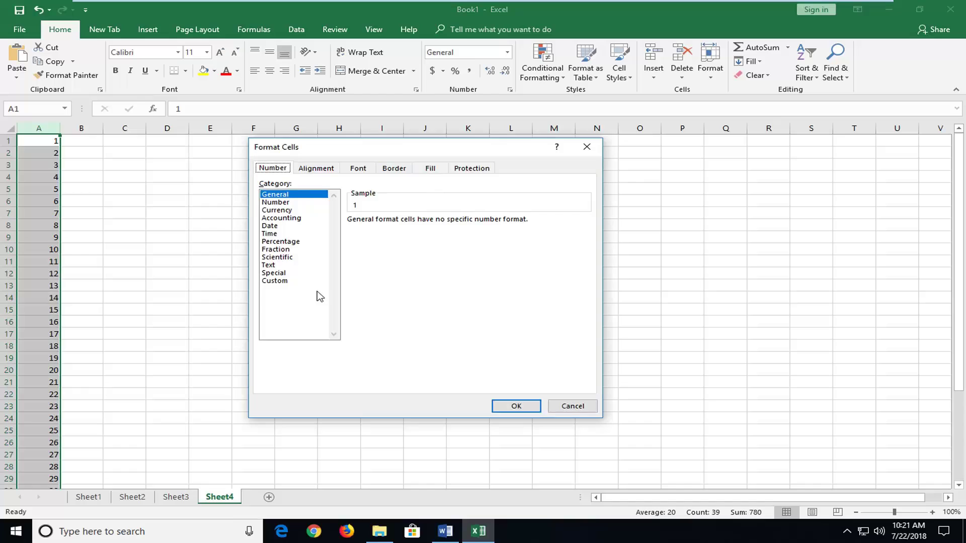
Step: Give column A the custom number format 00000000, starting from the 0 format
{"action": "left_click", "coordinate": [268, 282]}
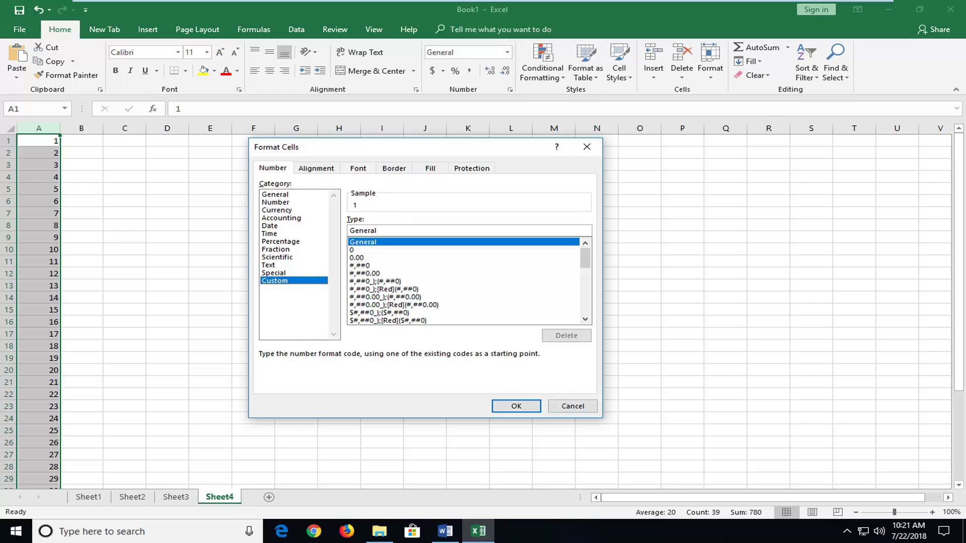
{"action": "left_click", "coordinate": [356, 252]}
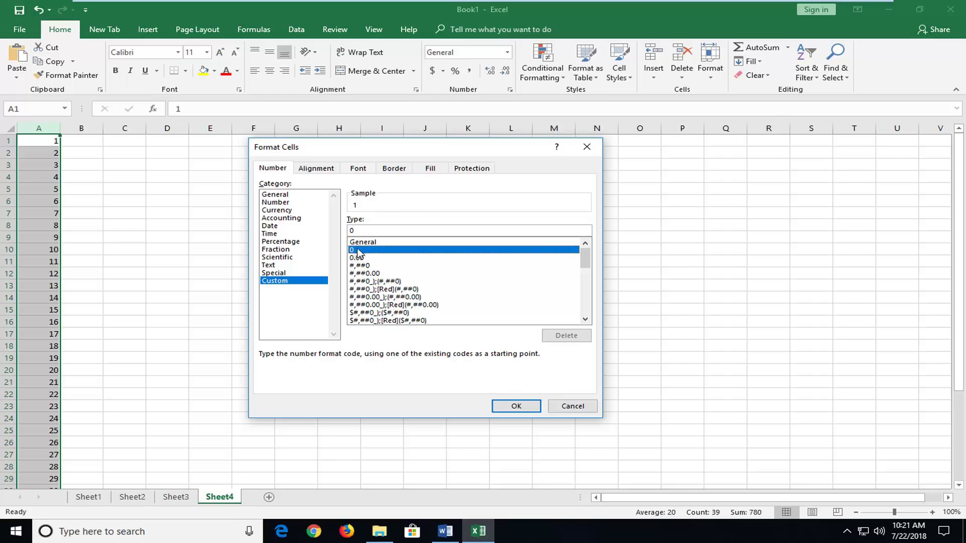
{"action": "left_click", "coordinate": [354, 230]}
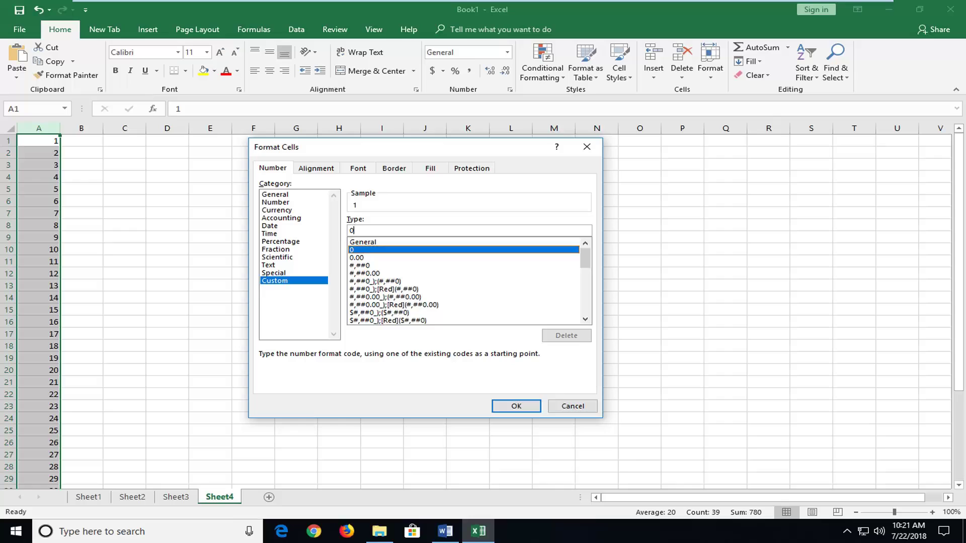
{"action": "type", "text": "00"}
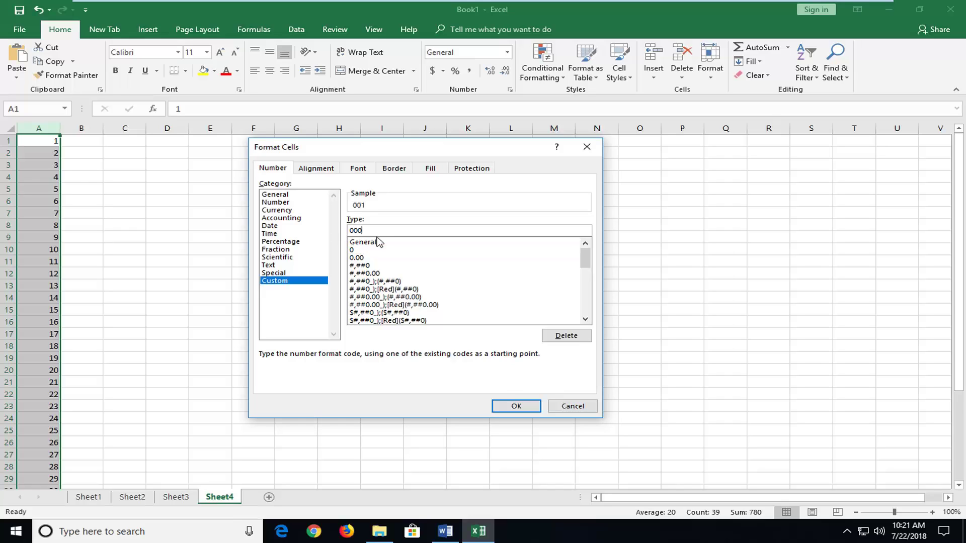
{"action": "type", "text": "00000"}
{"action": "key", "text": "End"}
{"action": "left_click", "coordinate": [503, 407]}
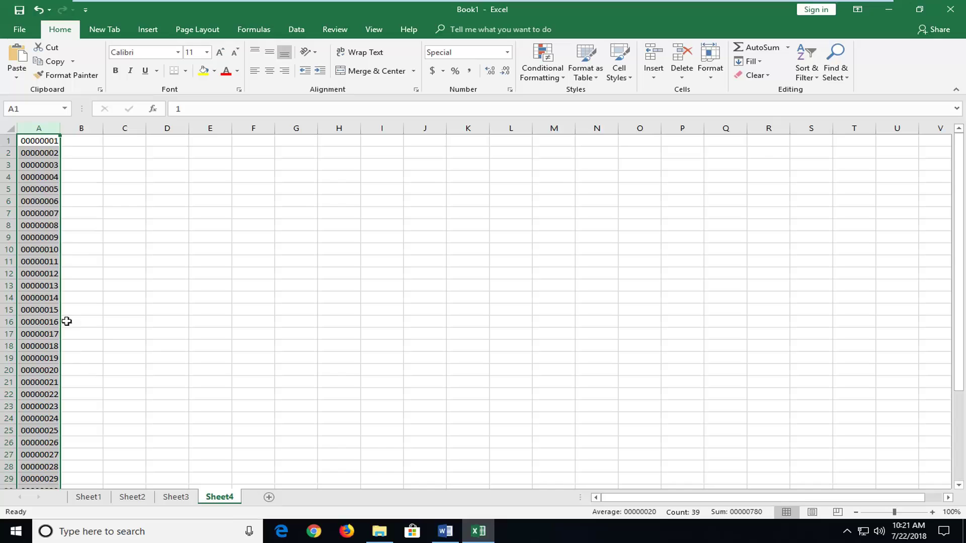
{"action": "left_click", "coordinate": [100, 297]}
{"action": "left_click", "coordinate": [46, 167]}
{"action": "scroll", "coordinate": [25, 212], "scroll_direction": "down", "scroll_amount": 3}
{"action": "scroll", "coordinate": [31, 264], "scroll_direction": "down", "scroll_amount": 4}
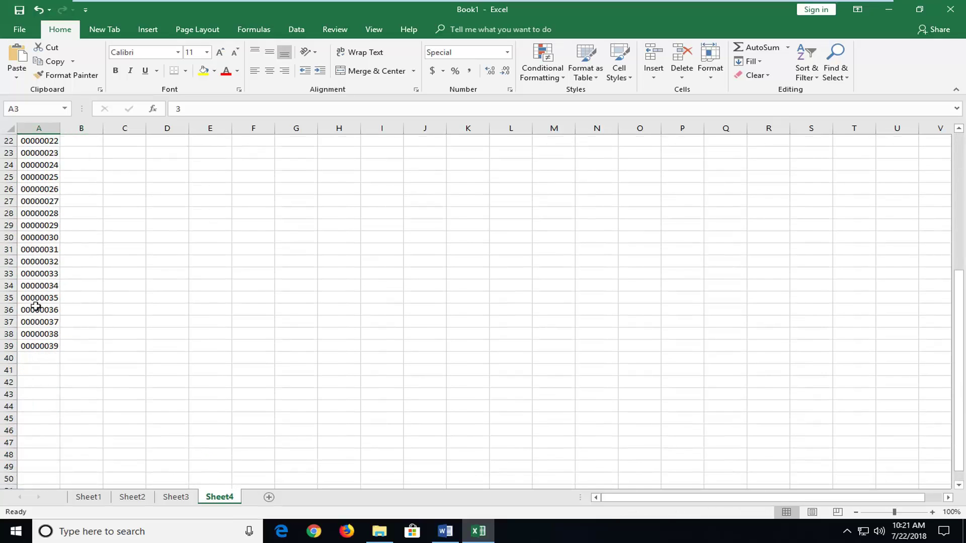
{"action": "scroll", "coordinate": [34, 317], "scroll_direction": "up", "scroll_amount": 7}
{"action": "left_click", "coordinate": [35, 213]}
{"action": "left_click", "coordinate": [39, 311]}
{"action": "scroll", "coordinate": [39, 316], "scroll_direction": "down", "scroll_amount": 2}
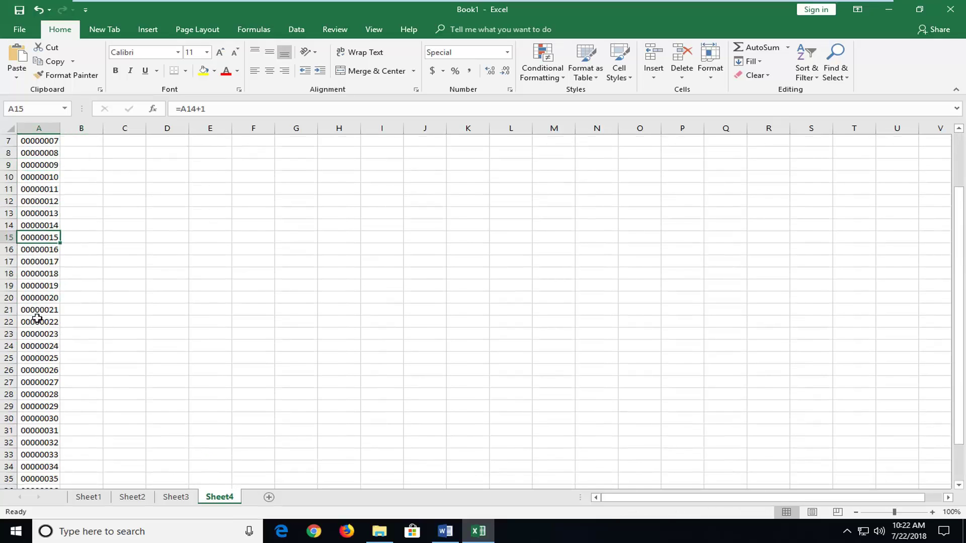
{"action": "scroll", "coordinate": [38, 318], "scroll_direction": "down", "scroll_amount": 2}
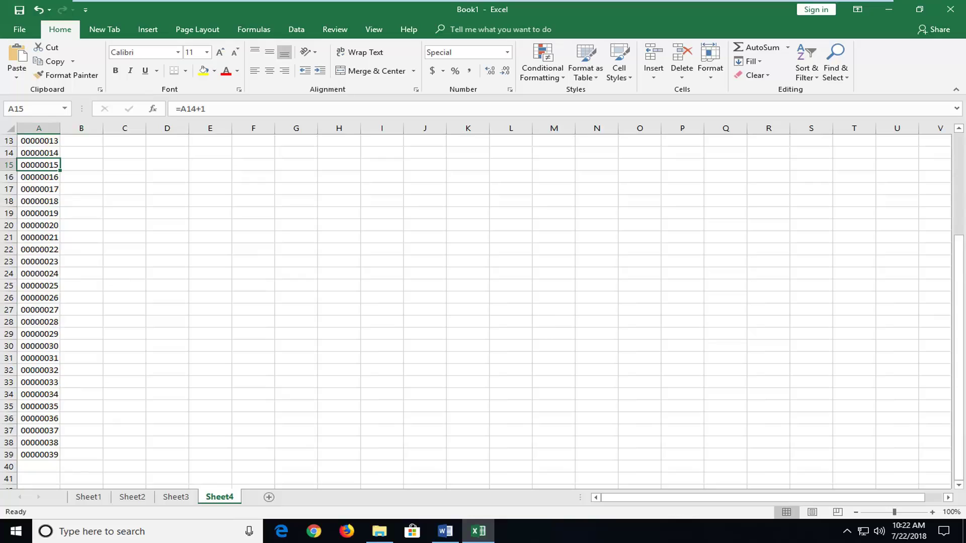